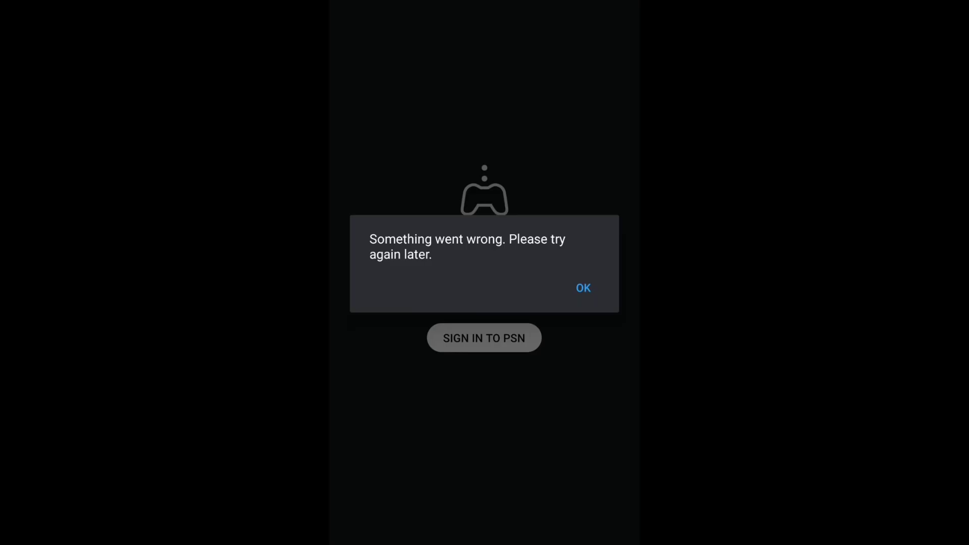
Step: From the home screen, drag the Remote for PS icon one position to the right
key(Home)
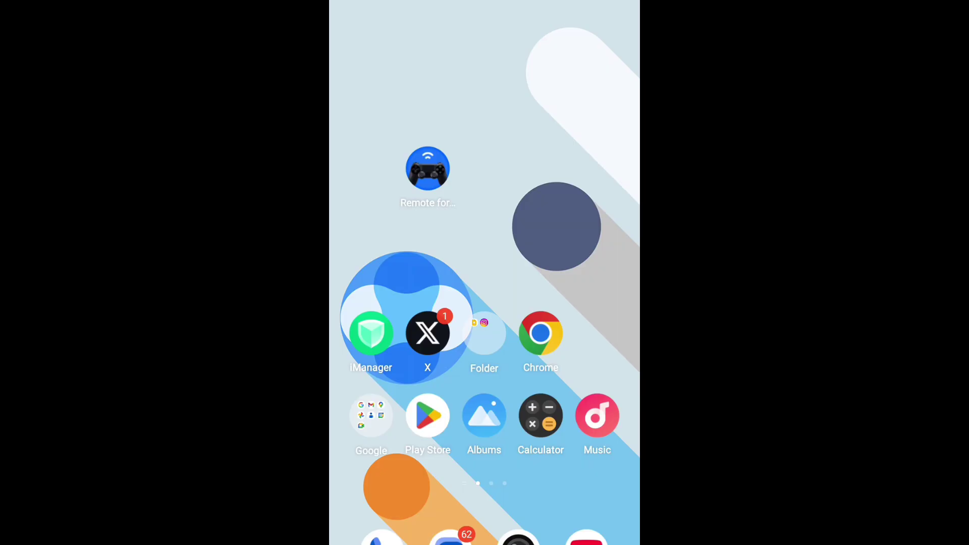
mouse_move(428, 168)
mouse_down()
mouse_move(503, 129)
mouse_move(494, 171)
mouse_up()
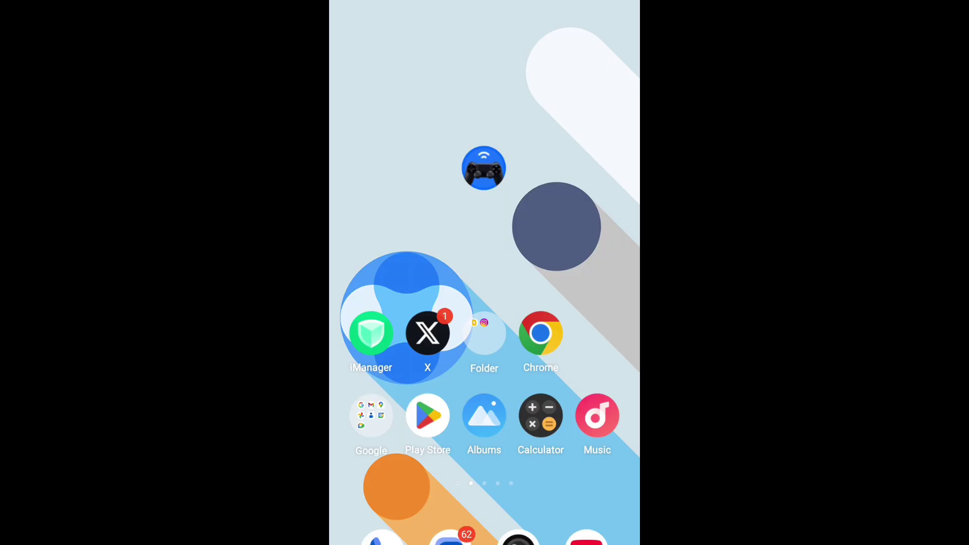
Step: Search Play Store for remote play apps, showing Remote Play Controller for PS installed
click(427, 415)
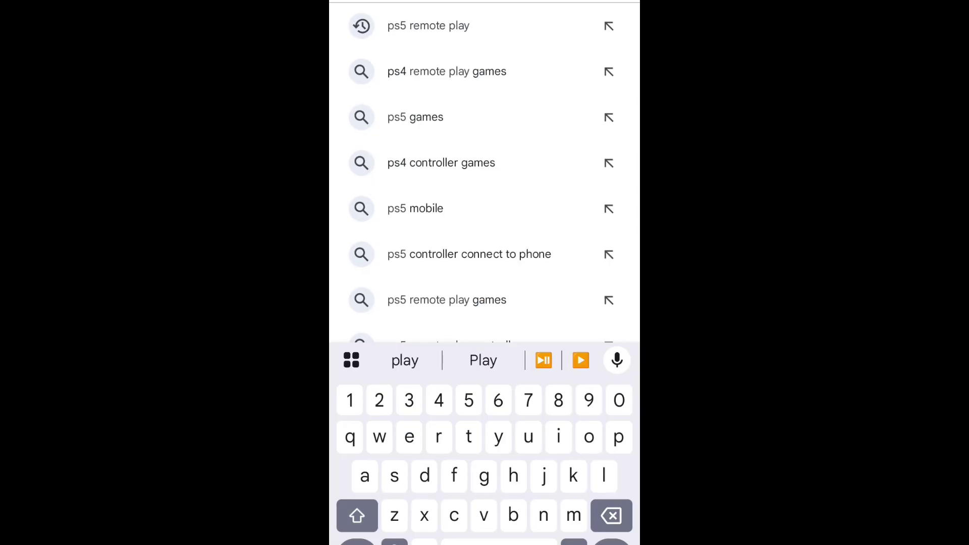
key(Return)
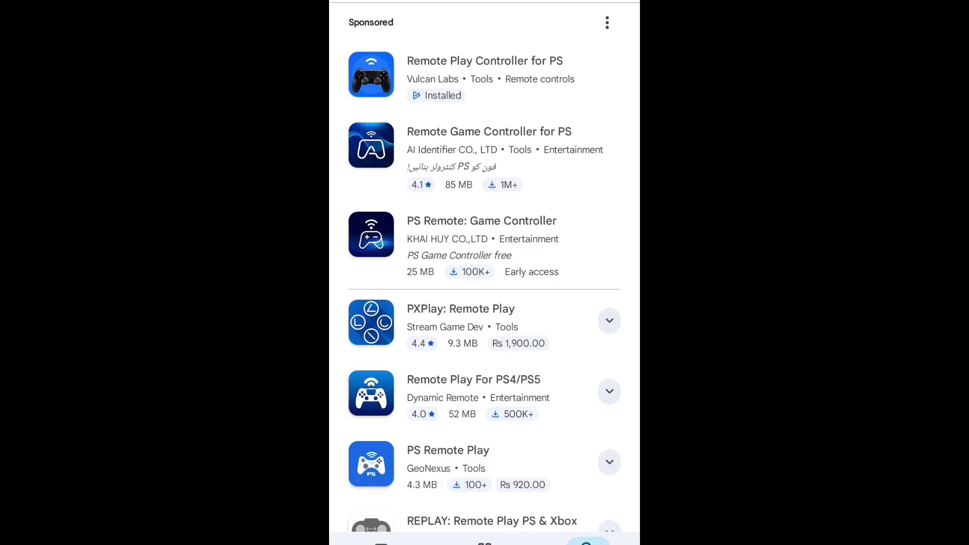
Step: View the Remote Play Controller for PS listing, then reach Remote for PS App info
click(485, 74)
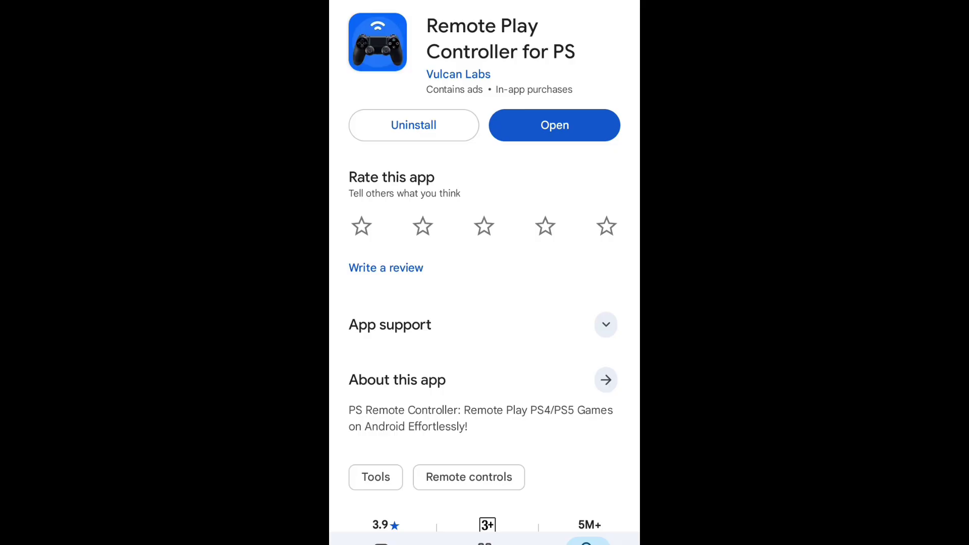
click(484, 168)
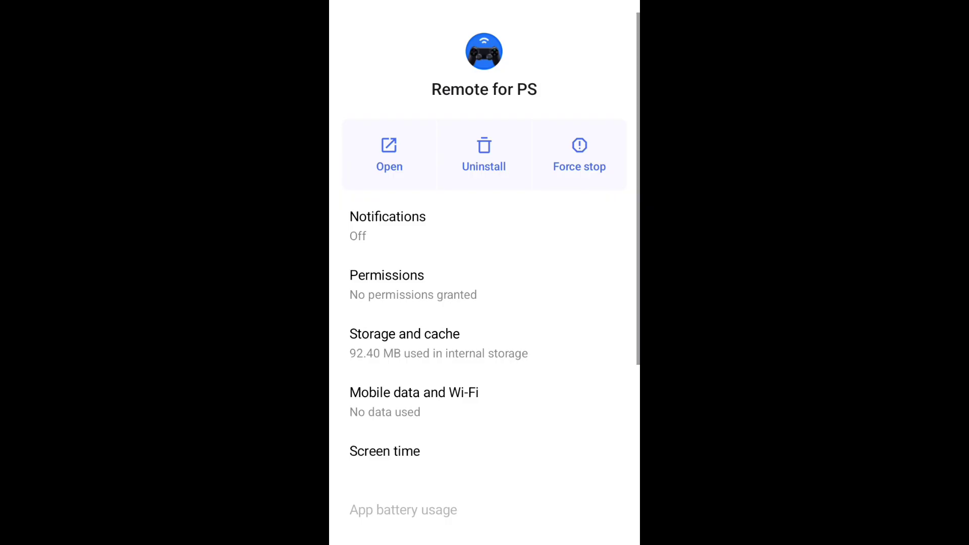
Step: Check Remote for PS permissions, then delete its storage and clear its cache to 0 B
click(504, 282)
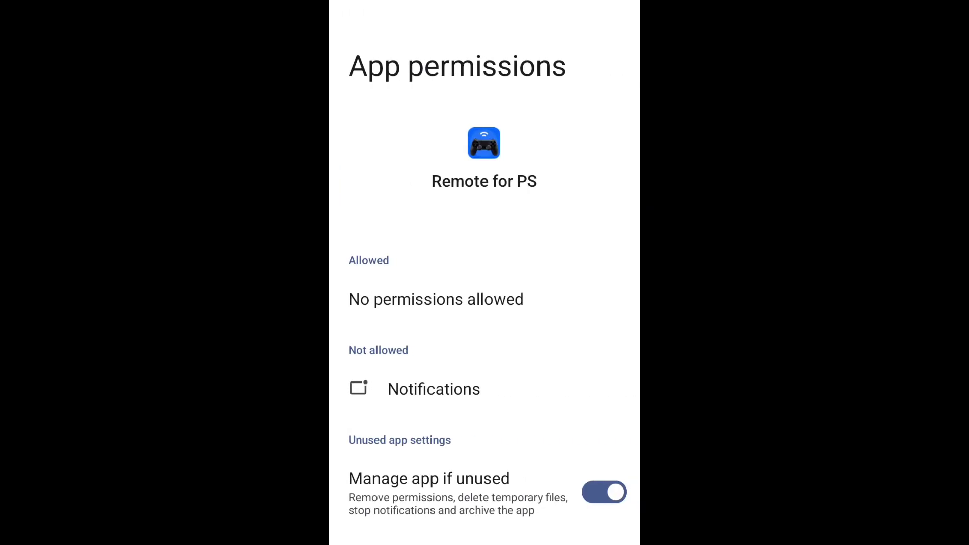
scroll(532, 343, down, 3)
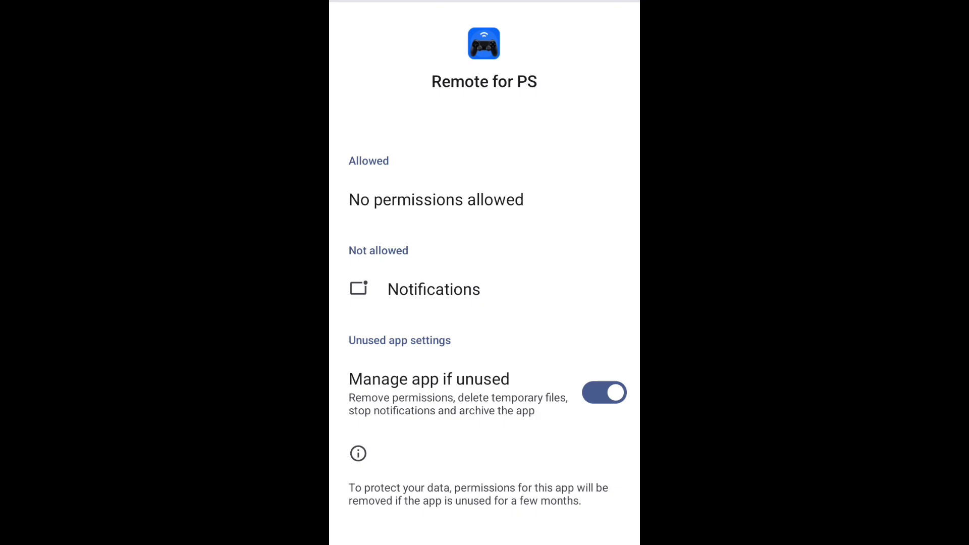
key(Escape)
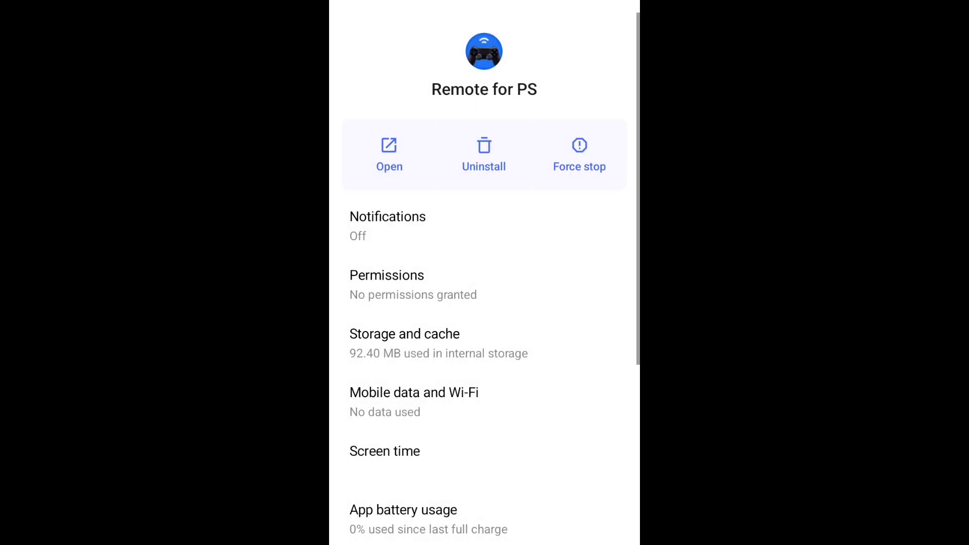
click(519, 341)
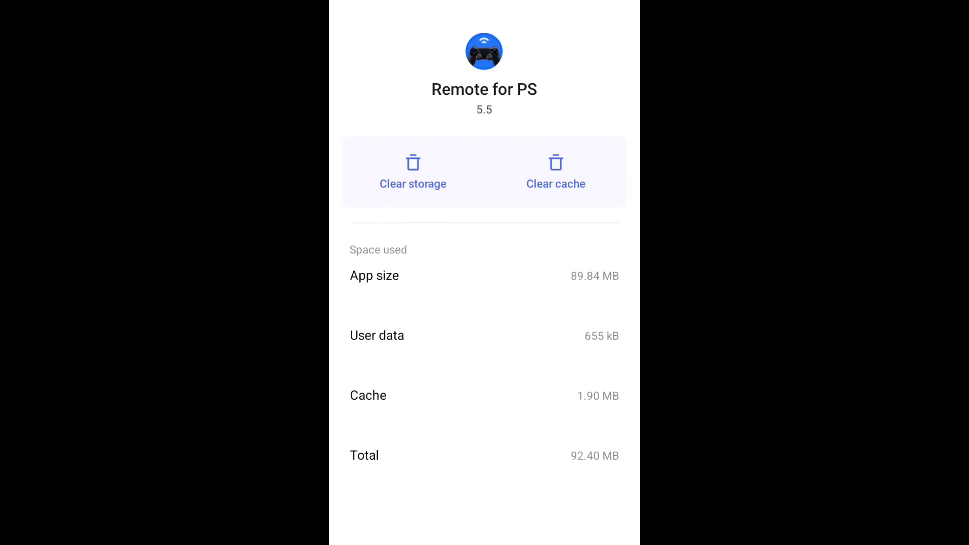
click(414, 170)
click(548, 339)
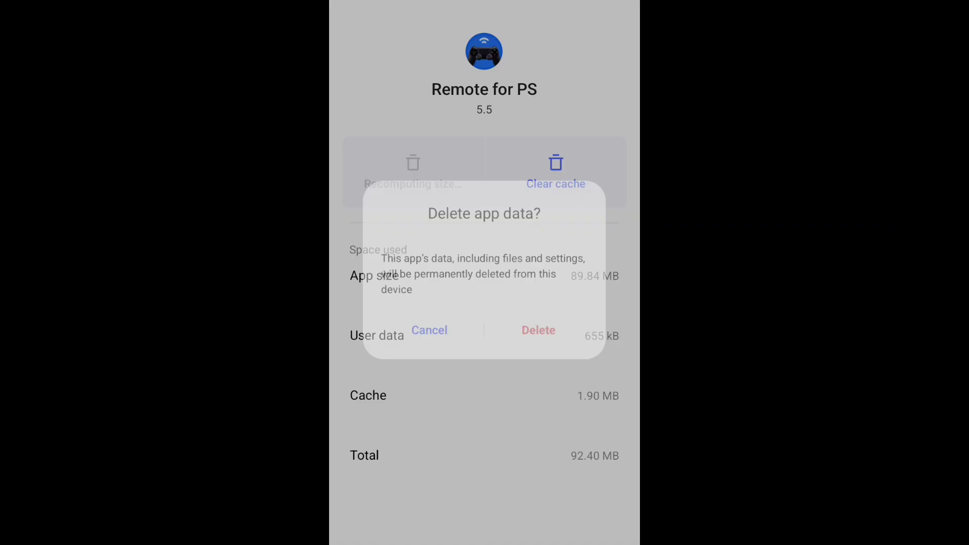
click(556, 184)
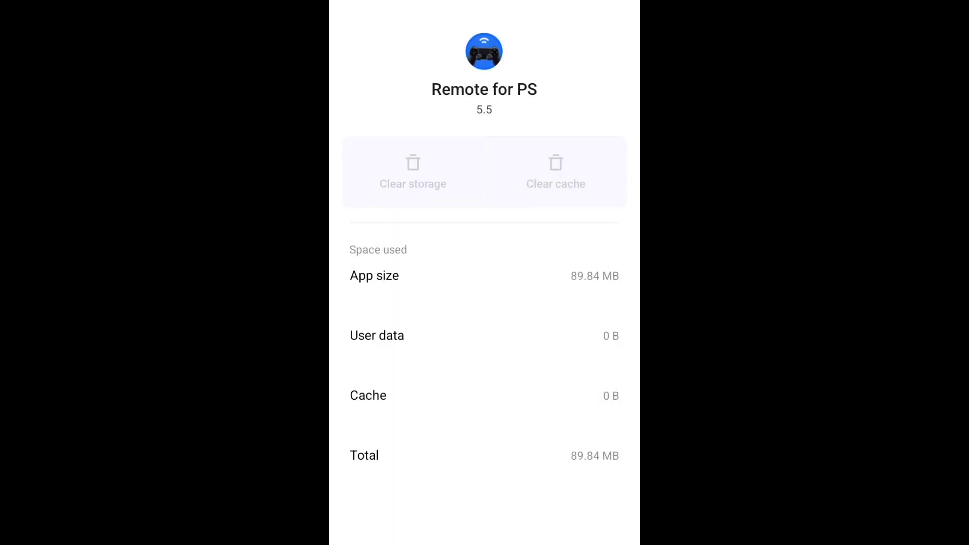
Step: Leave the Remote for PS storage page for the Android home screen
key(super)
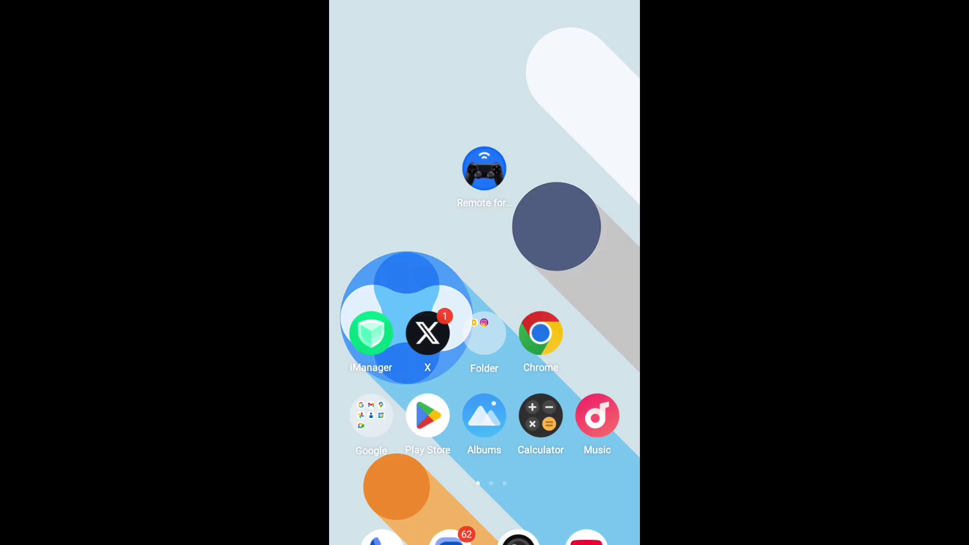
click(619, 279)
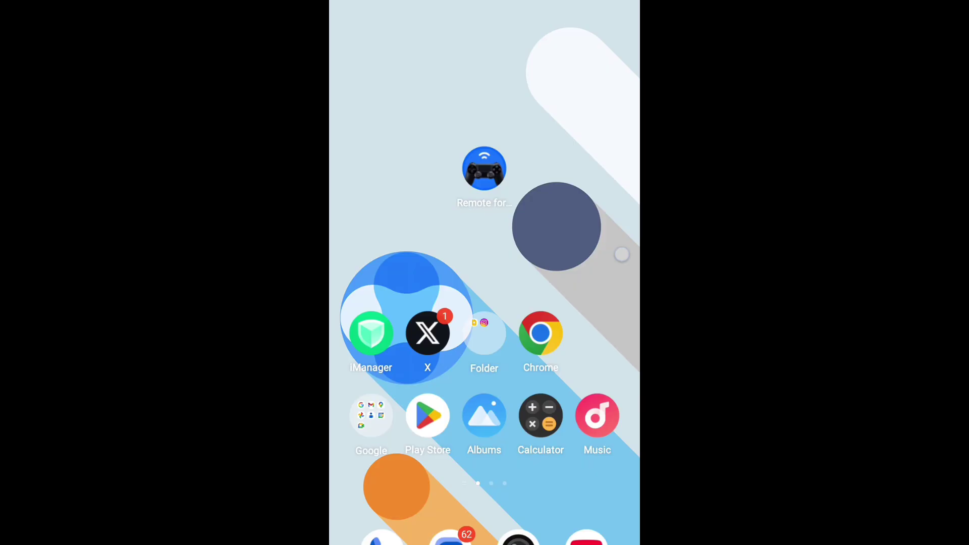